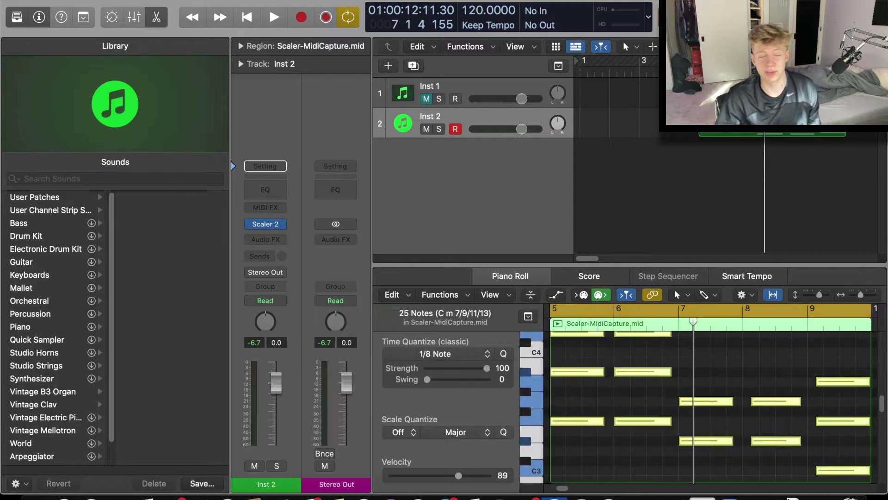
# Clear the region selection in the tracks area of the Scaler project.
pyautogui.click(707, 135)
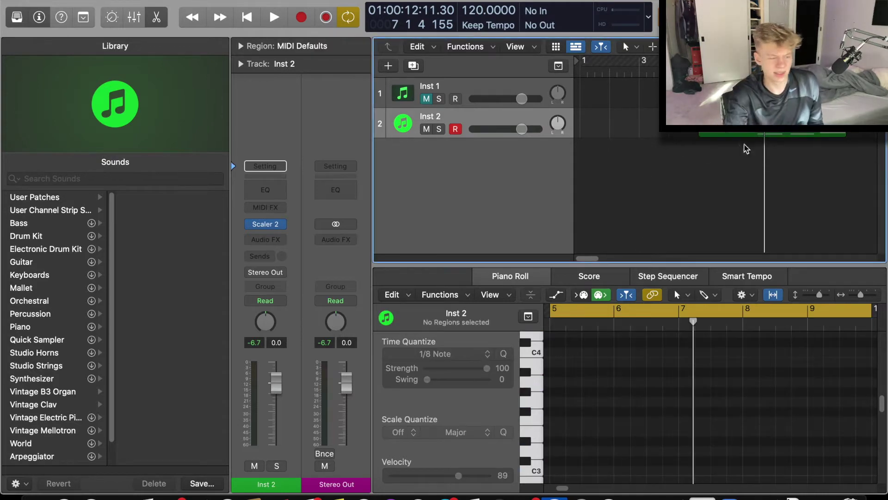
# Select the Scaler-MidiCapture region on Inst 2 and reopen the Piano Roll editor.
pyautogui.press('super+a')
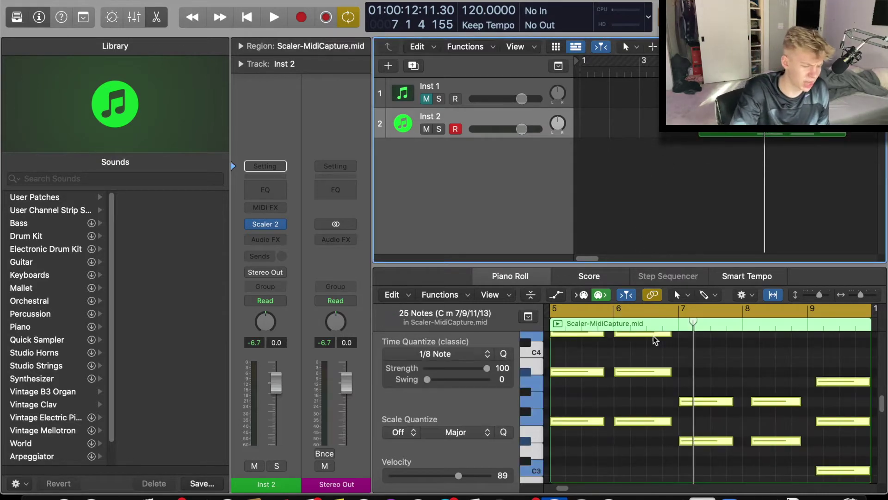
pyautogui.click(726, 359)
pyautogui.click(713, 185)
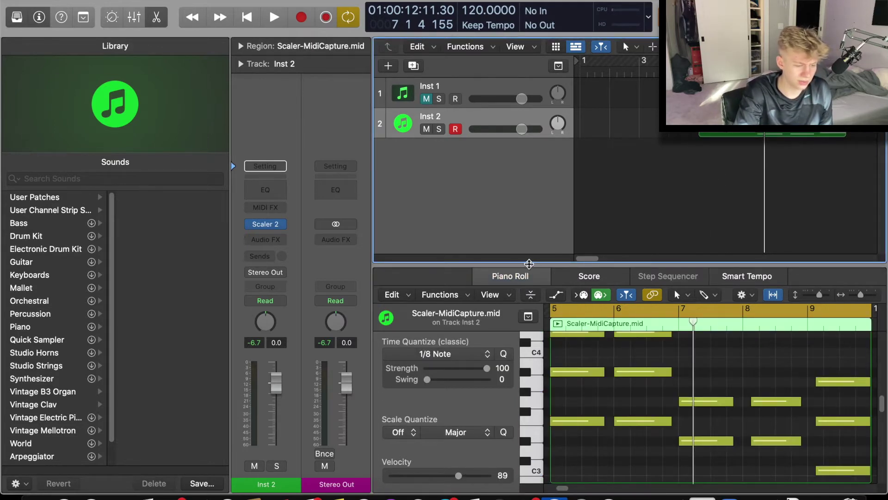
pyautogui.press('e')
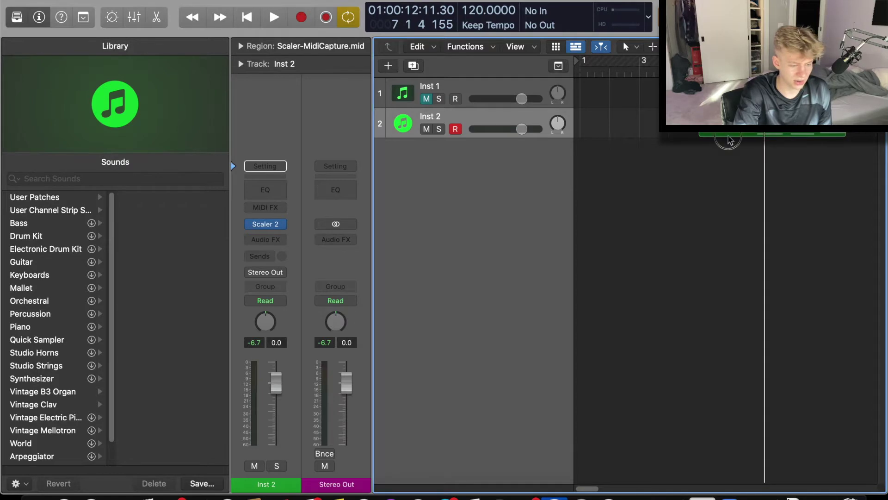
pyautogui.press('e')
pyautogui.click(647, 259)
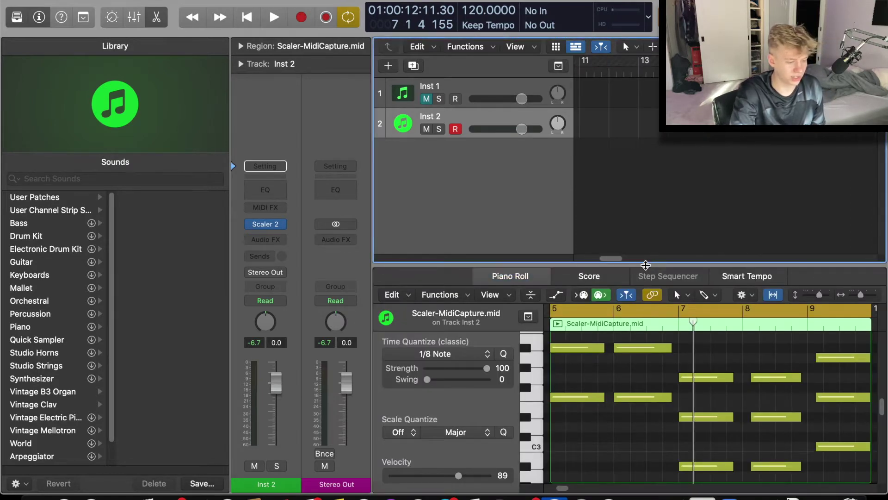
pyautogui.hscroll(-10, 647, 260)
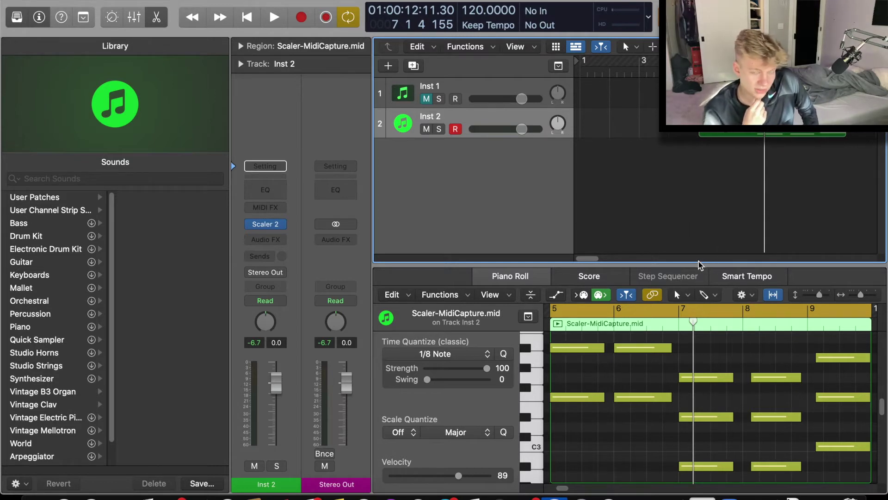
# Enlarge the Piano Roll and play the chord progression once through, then stop.
pyautogui.moveTo(700, 265); pyautogui.dragTo(699, 196)
pyautogui.scroll(3, 683, 316)
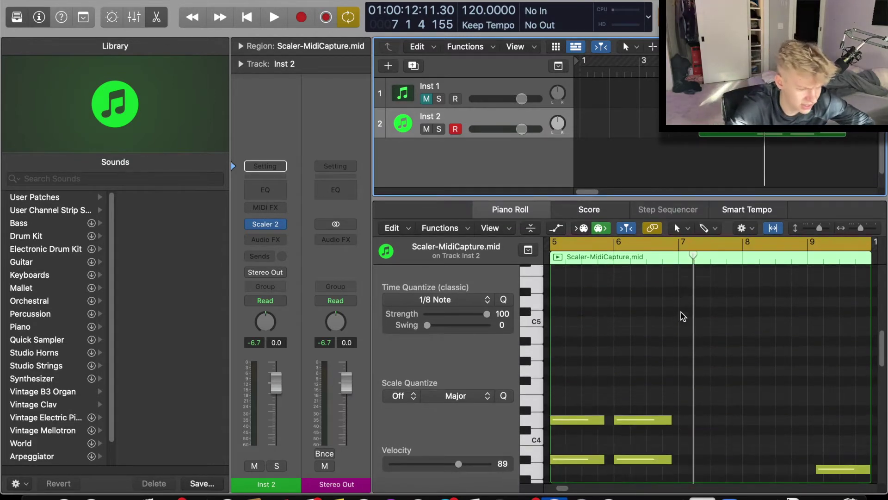
pyautogui.scroll(-4, 683, 316)
pyautogui.press('space')
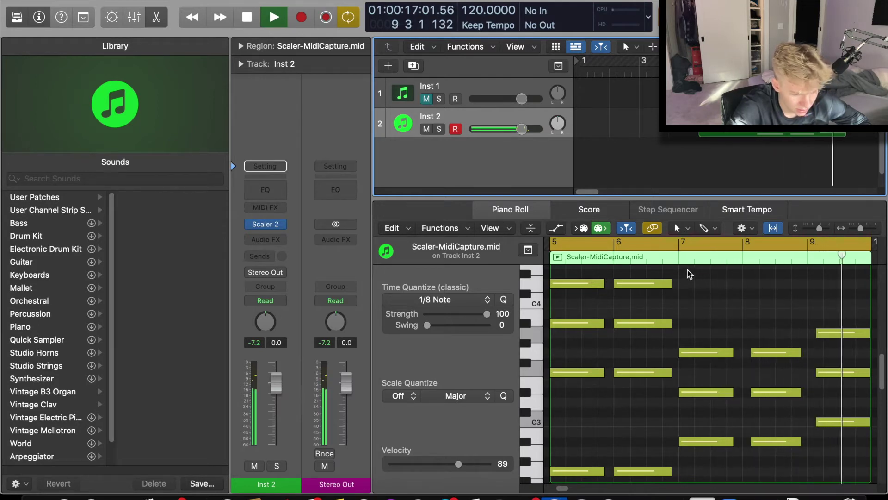
pyautogui.press('space')
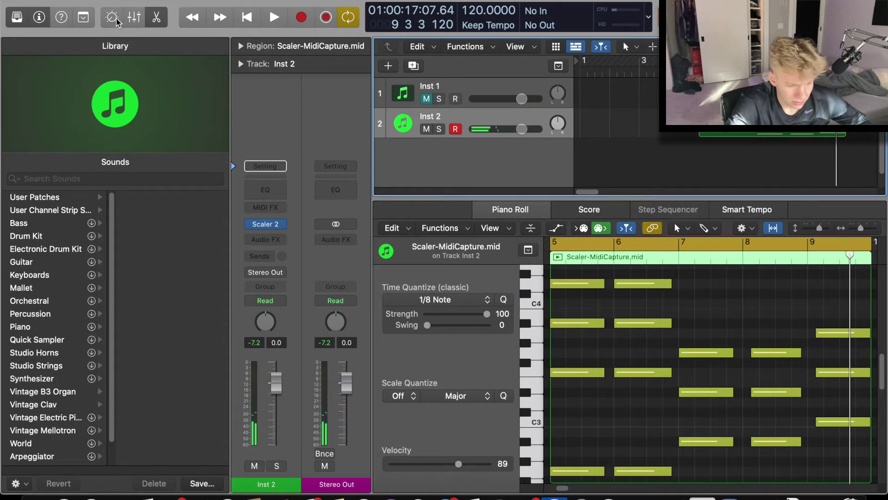
# Hide the library, show the region's playback parameters, and set quantize to 1/8 Note.
pyautogui.click(17, 17)
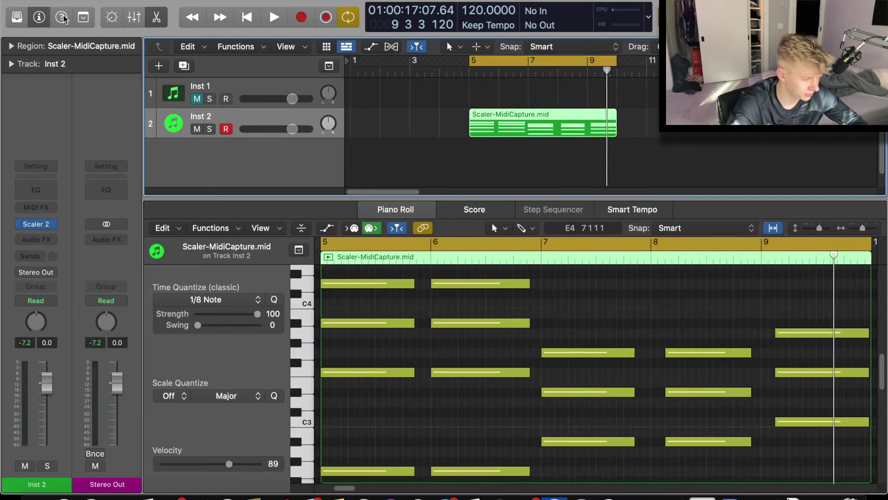
pyautogui.click(10, 47)
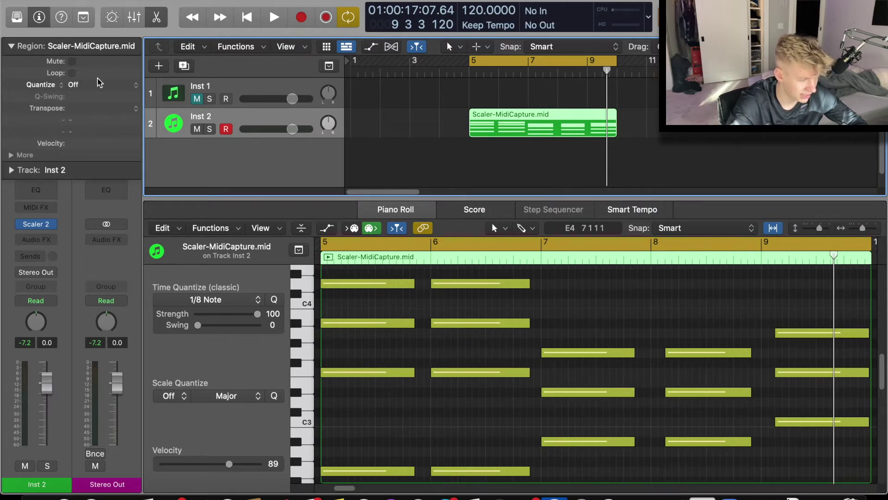
pyautogui.click(71, 85)
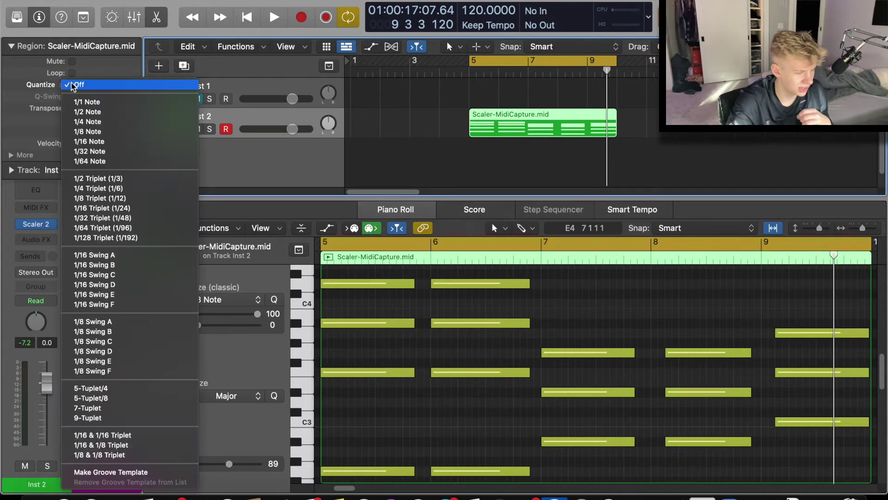
pyautogui.click(92, 131)
# Try Smart Quantize mode, then switch the region quantize back to Classic.
pyautogui.click(52, 92)
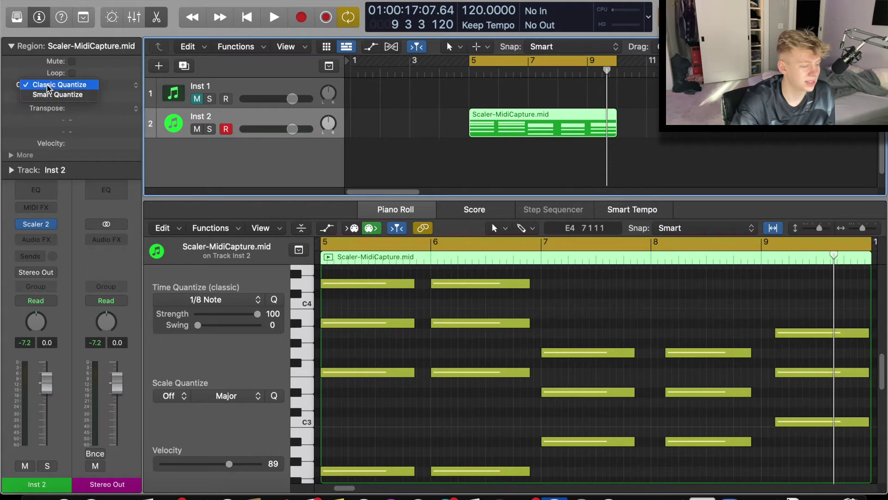
pyautogui.click(105, 92)
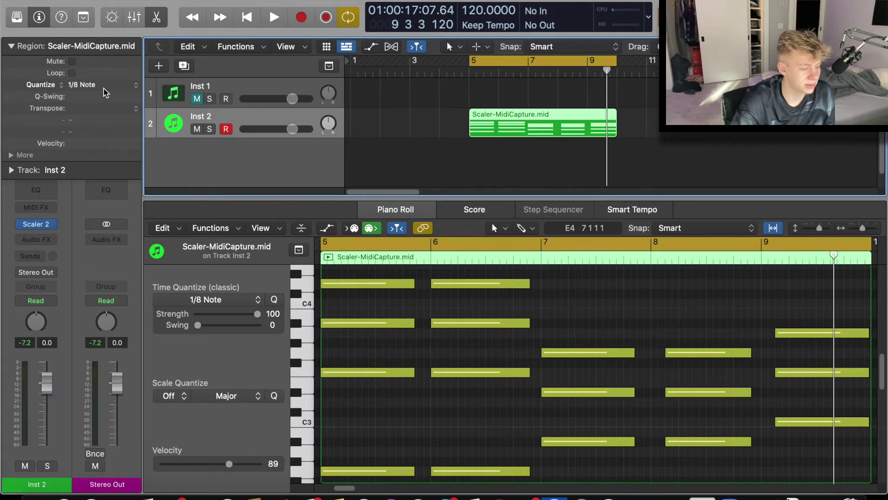
pyautogui.click(59, 84)
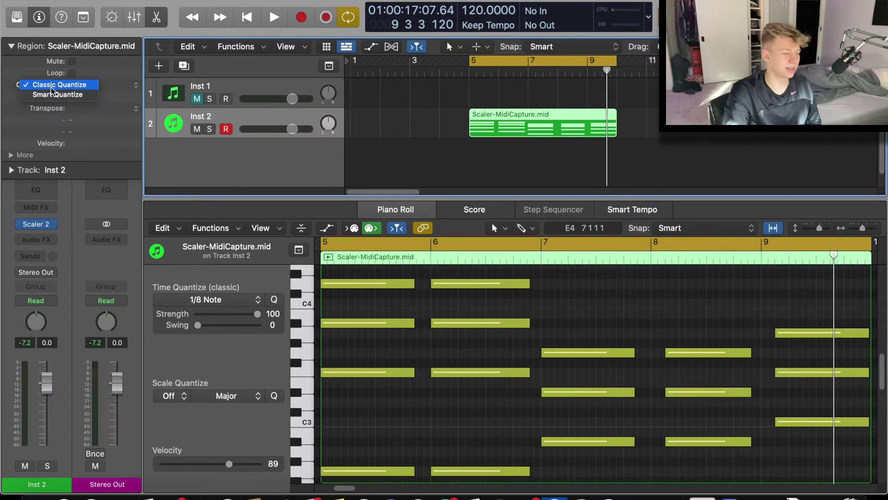
pyautogui.click(72, 88)
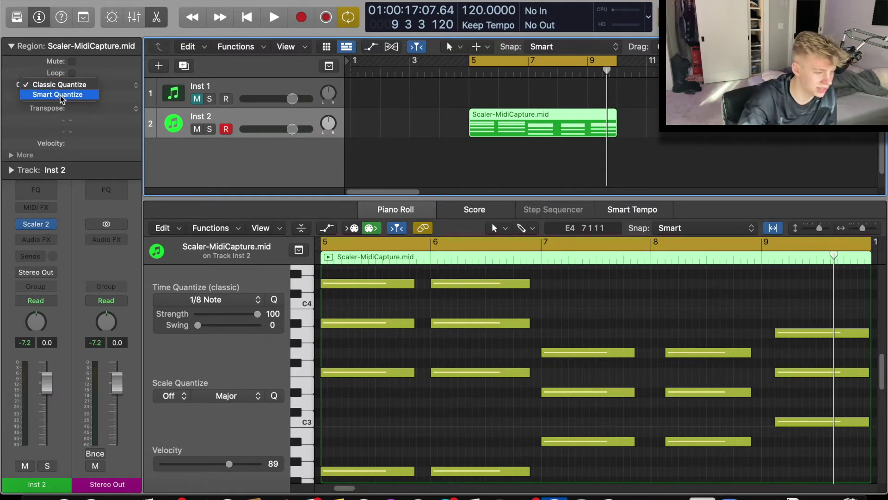
pyautogui.click(58, 94)
pyautogui.click(45, 84)
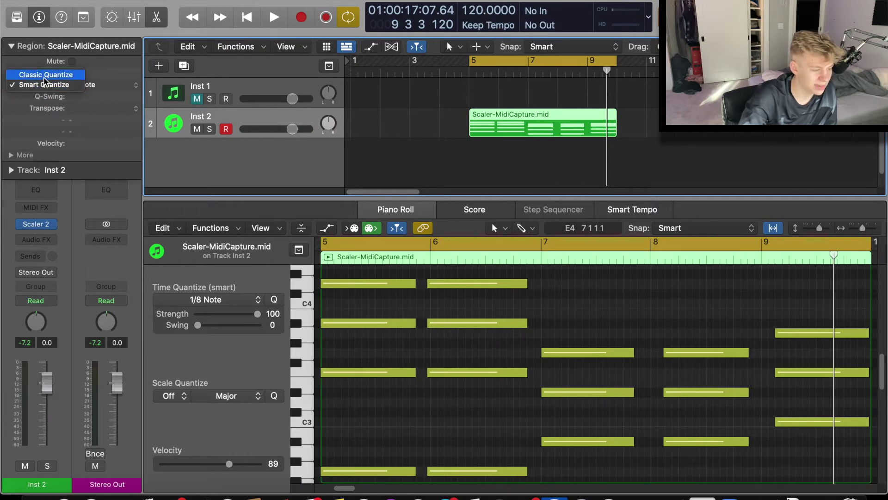
pyautogui.click(44, 75)
# Confirm Classic Quantize mode and keep the grid value at 1/8 Note.
pyautogui.click(45, 85)
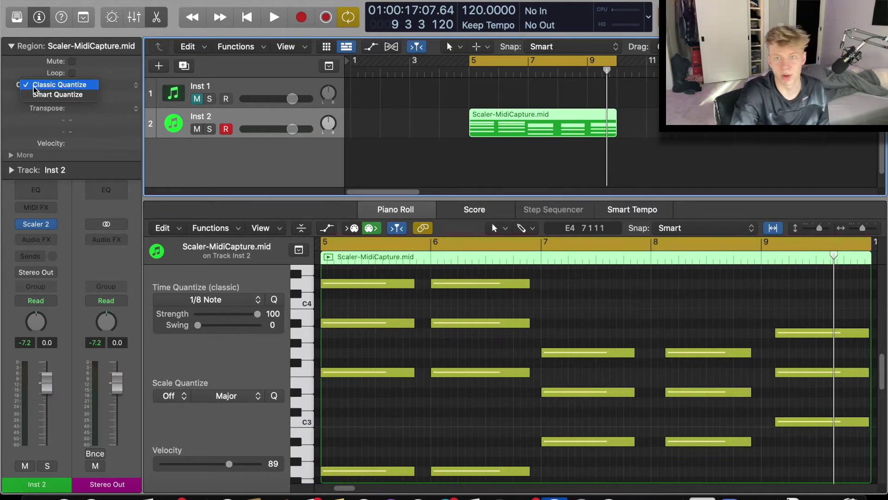
pyautogui.click(108, 89)
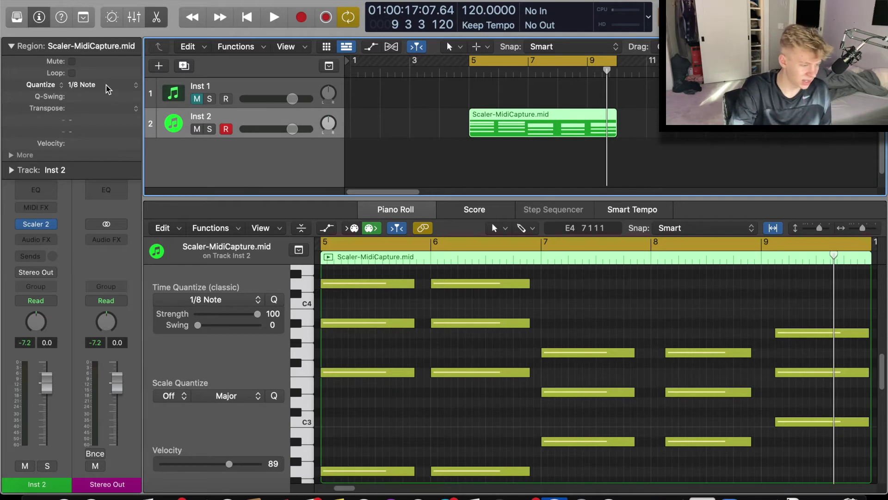
pyautogui.click(78, 87)
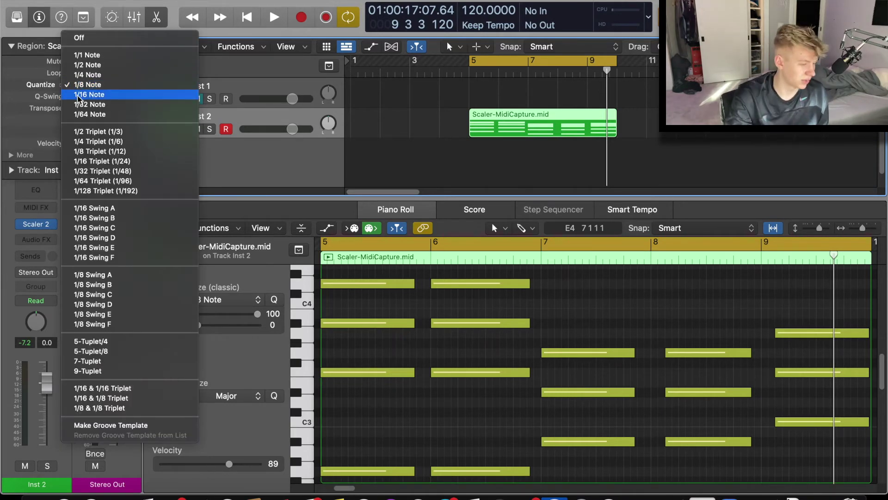
pyautogui.click(23, 134)
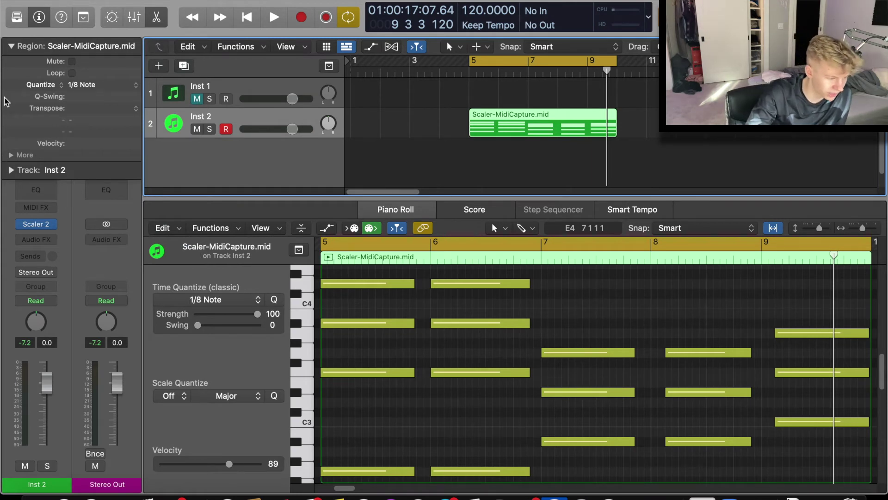
# Reveal the More region parameters and raise Q-Flam so the chords strum, starting playback.
pyautogui.click(11, 156)
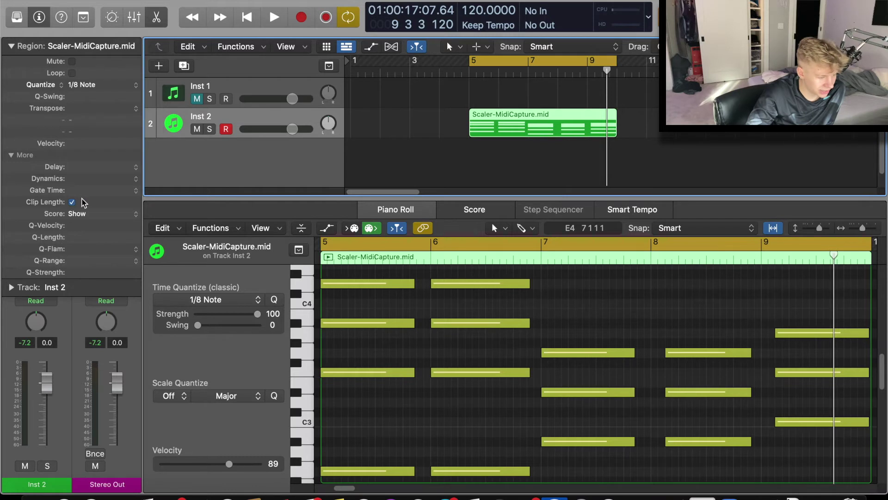
pyautogui.moveTo(69, 250)
pyautogui.mouseDown()
pyautogui.moveTo(43, 261)
pyautogui.moveTo(84, 248)
pyautogui.moveTo(79, 263)
pyautogui.moveTo(68, 238)
pyautogui.mouseUp()
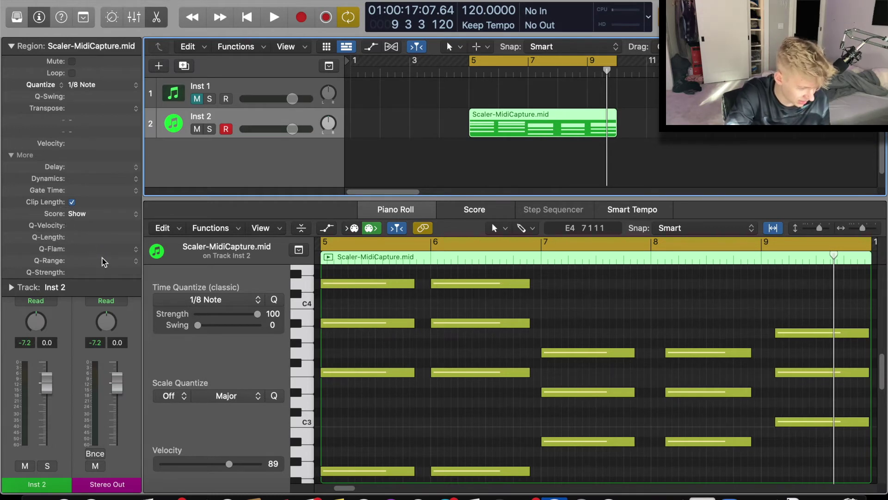
pyautogui.moveTo(90, 250); pyautogui.dragTo(103, 122)
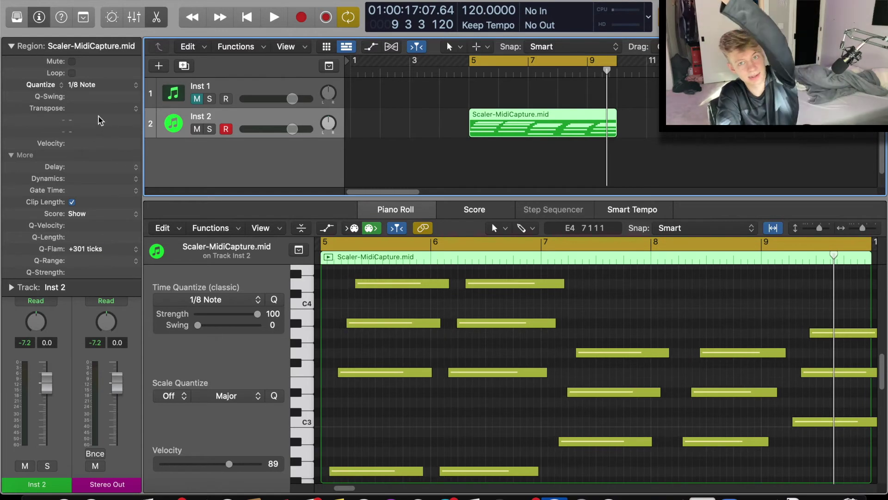
pyautogui.press('space')
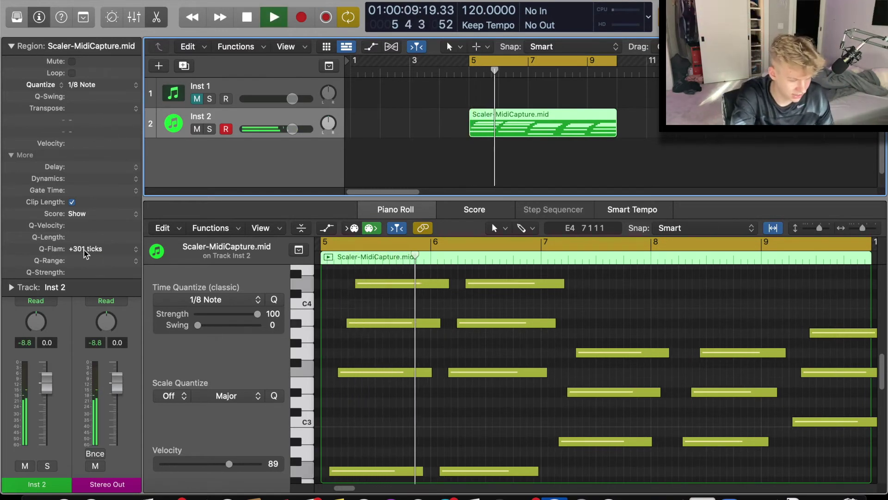
# Fine-tune the Q-Flam to +101 ticks while listening, then stop playback.
pyautogui.moveTo(84, 252); pyautogui.dragTo(6, 498)
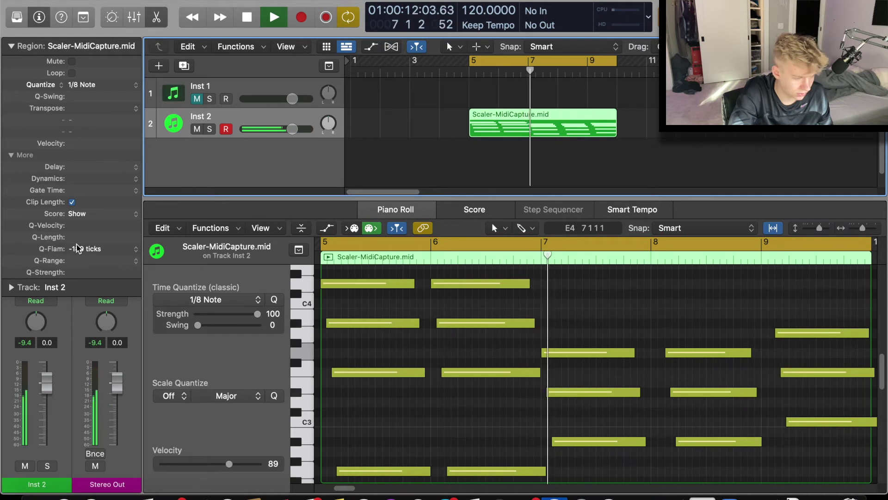
pyautogui.moveTo(78, 248); pyautogui.dragTo(78, 215)
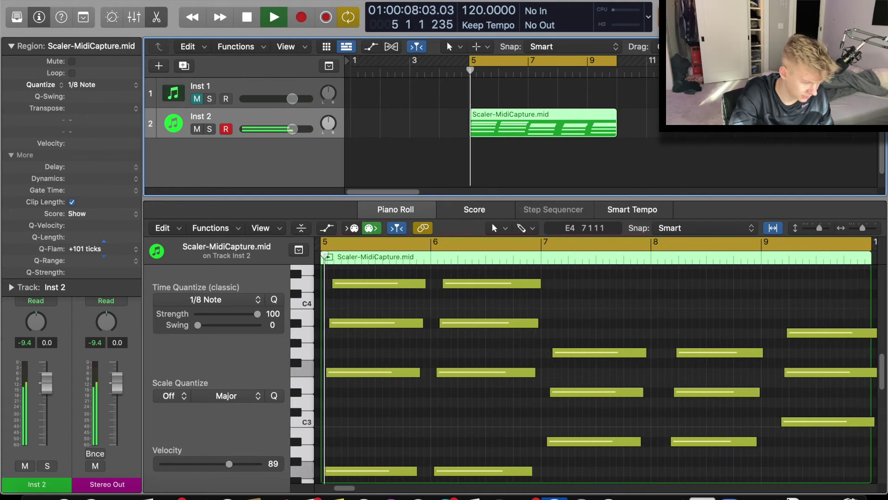
pyautogui.press('space')
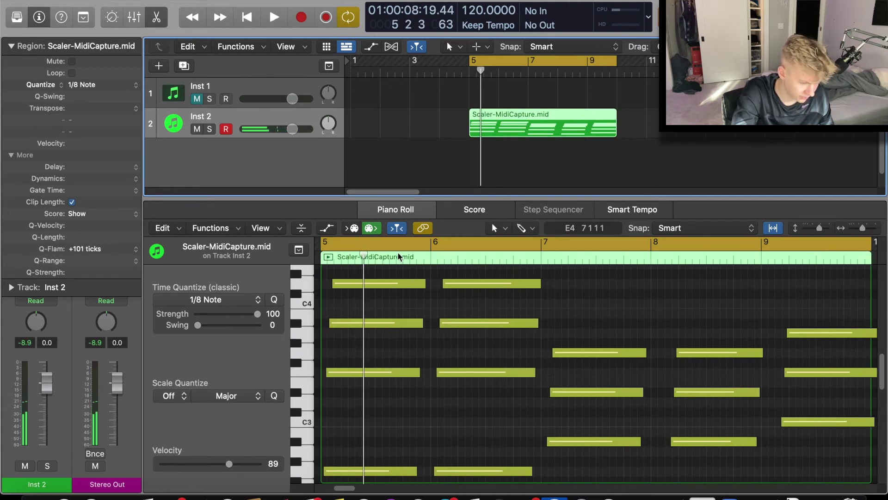
pyautogui.click(430, 301)
# Lengthen all 25 notes and widen Q-Flam to +881 ticks, auditioning the slower strum.
pyautogui.press('super+a')
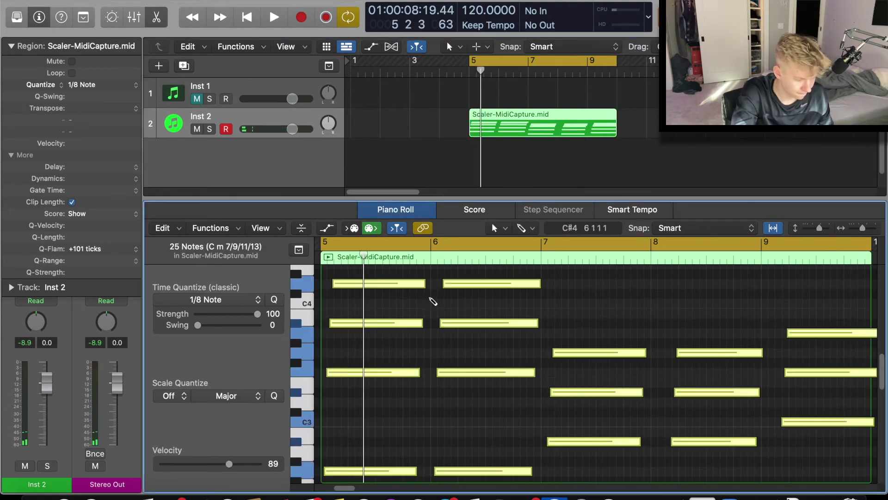
pyautogui.moveTo(426, 283); pyautogui.dragTo(443, 288)
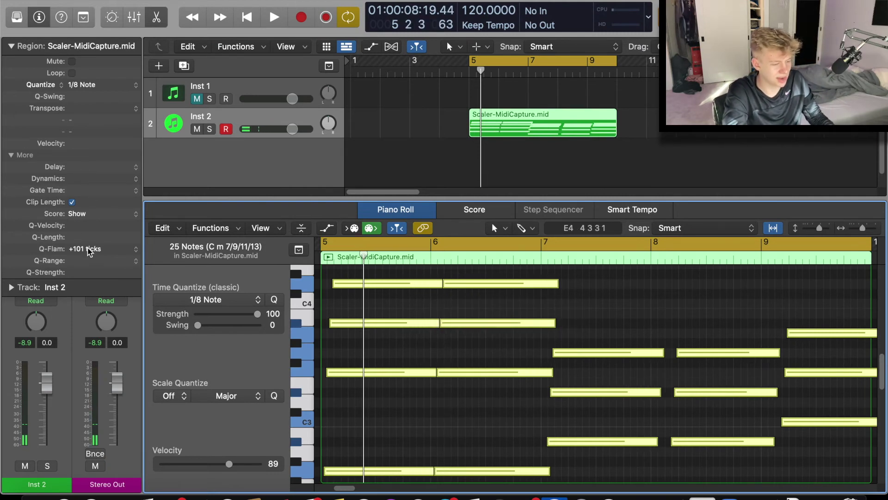
pyautogui.moveTo(89, 252); pyautogui.dragTo(89, 219)
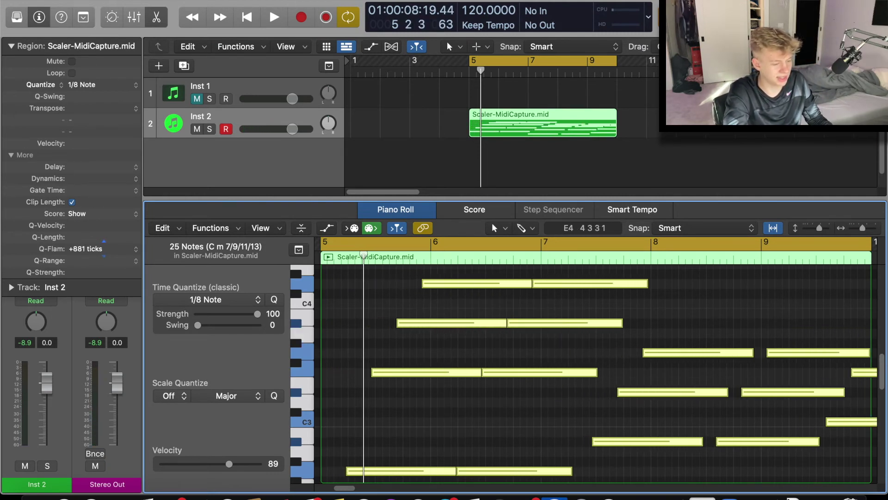
pyautogui.press('space')
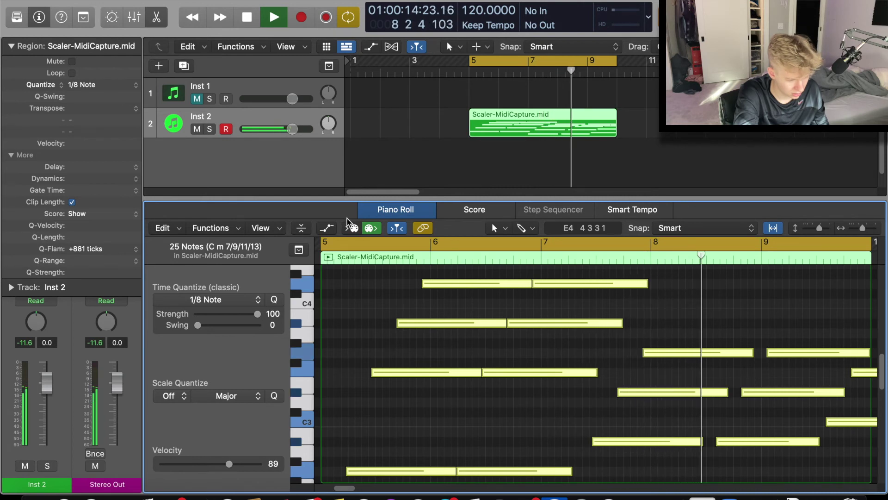
pyautogui.press('space')
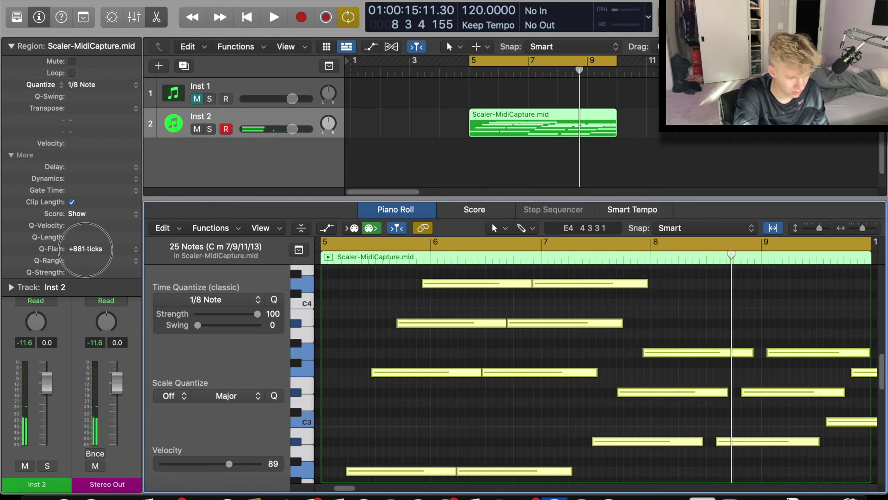